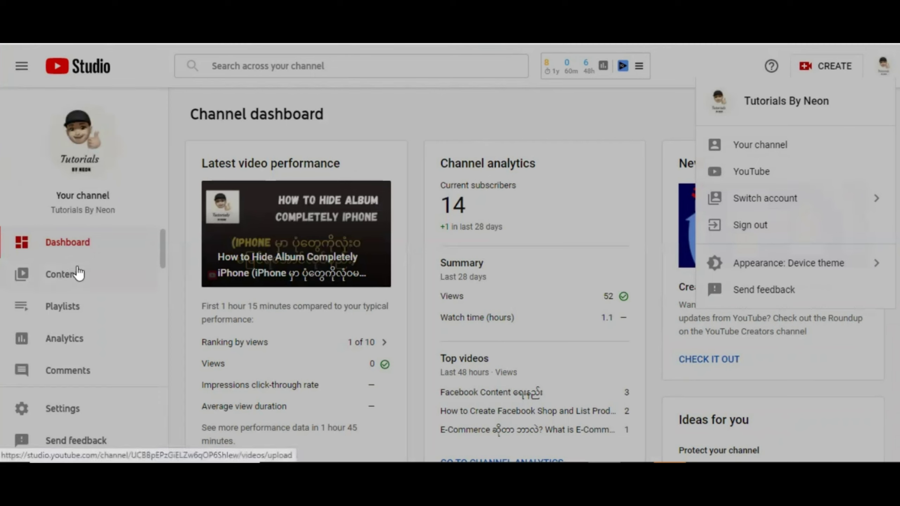
- Open the details of the uploaded video "How to Create Facebook Shop and List Product Lists" from the channel content
left_click(59, 280)
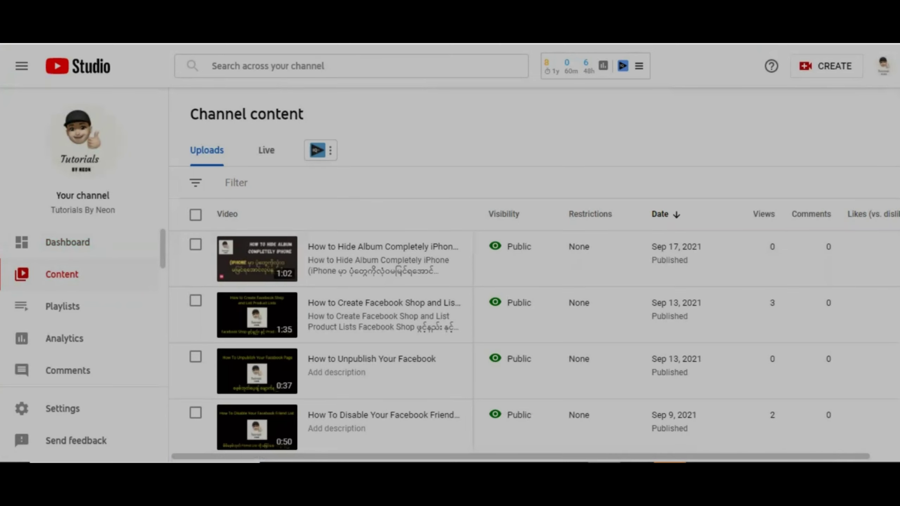
scroll(532, 336, "down", 2)
scroll(532, 336, "up", 2)
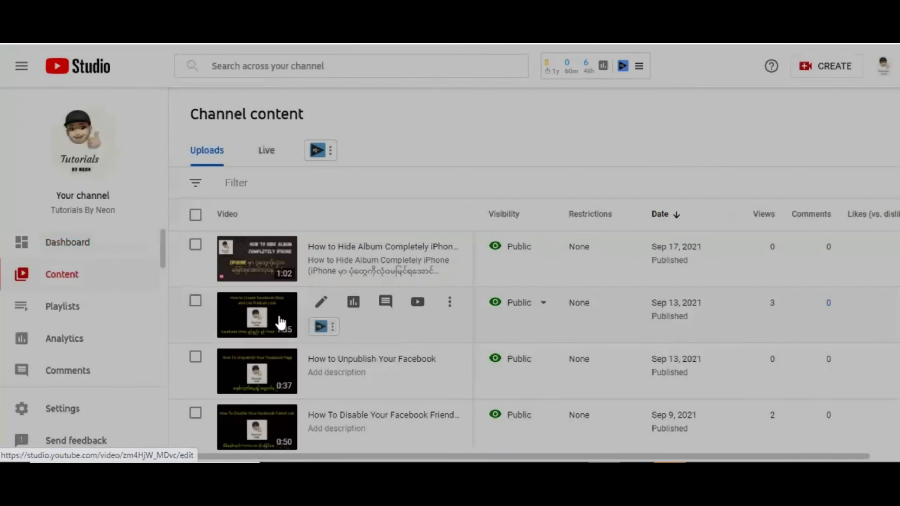
left_click(320, 305)
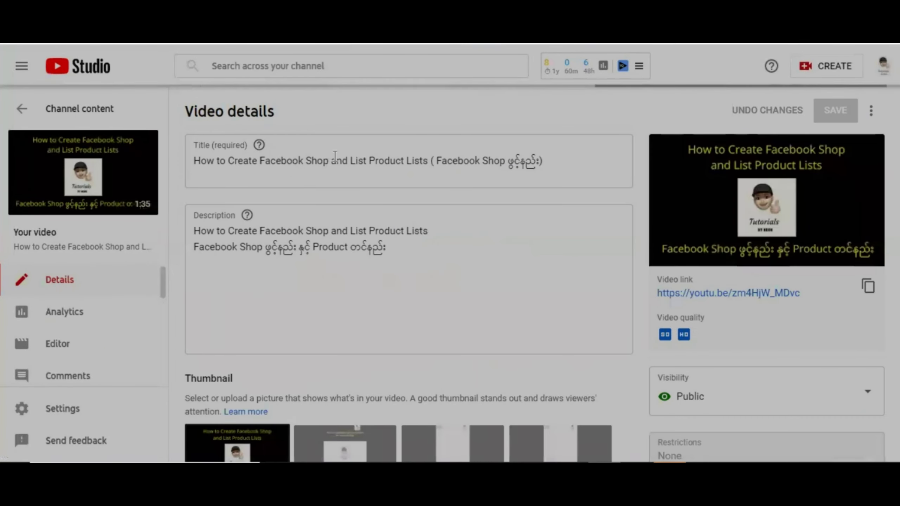
- Go to the Tags field in the video's details and make it ready for entry
left_click(328, 156)
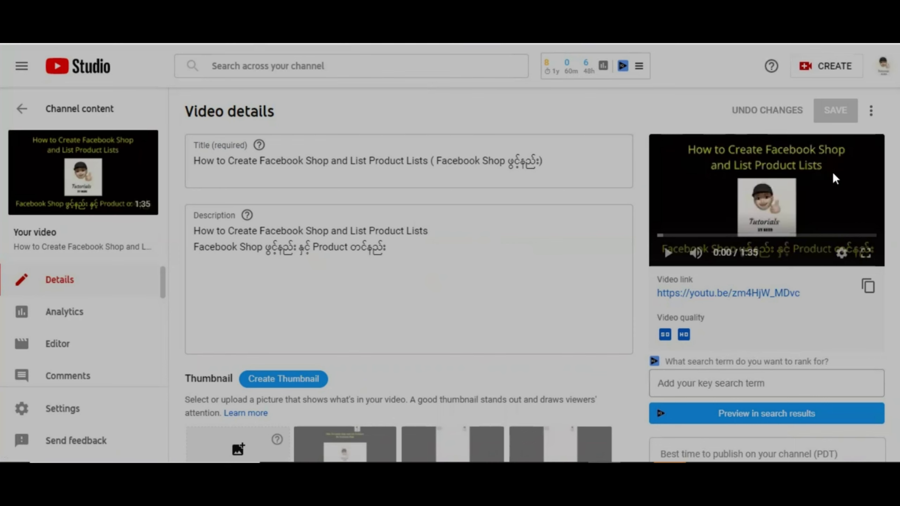
scroll(407, 298, "down", 10)
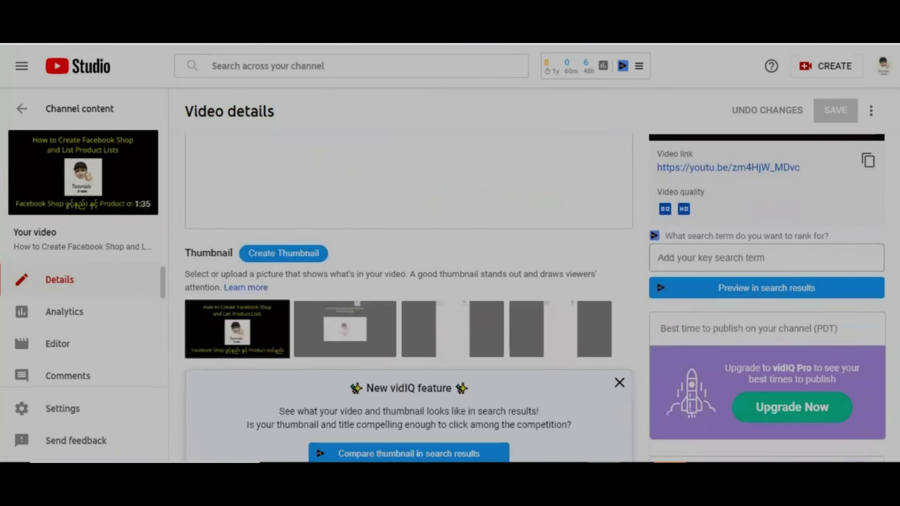
scroll(408, 297, "down", 7)
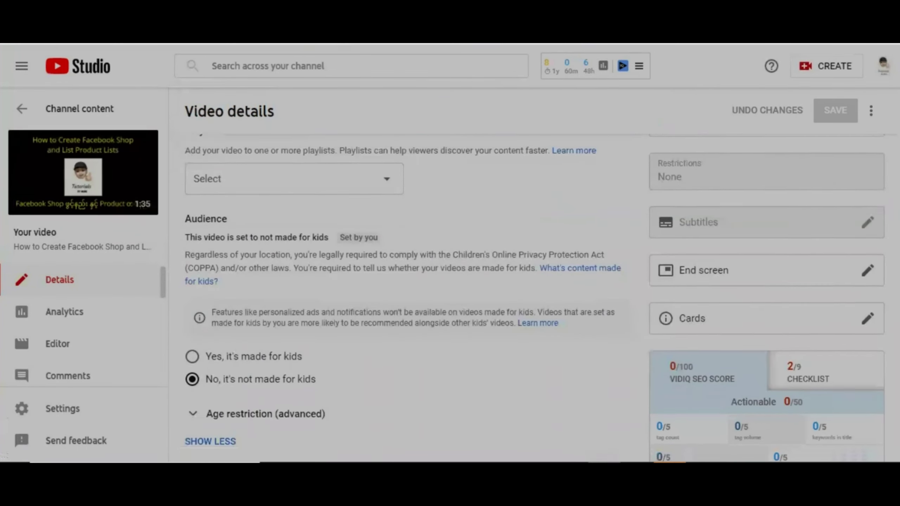
scroll(407, 298, "down", 8)
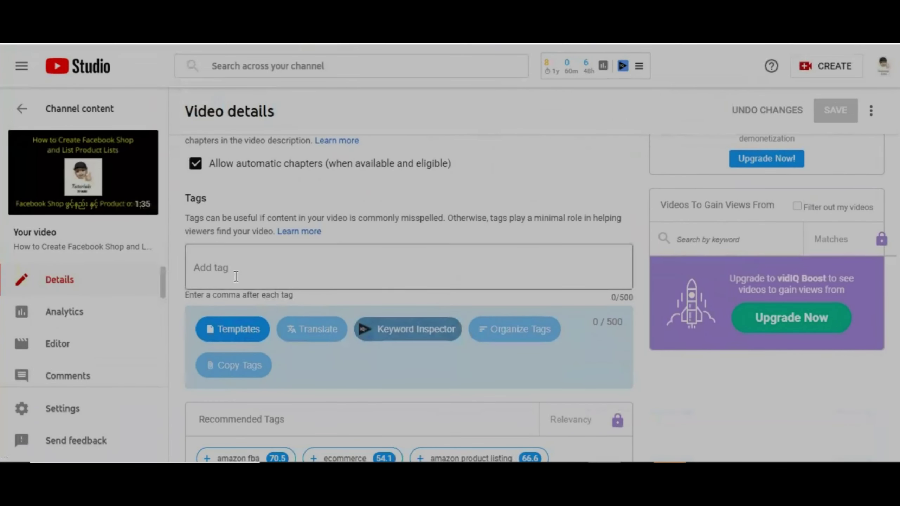
left_click(234, 275)
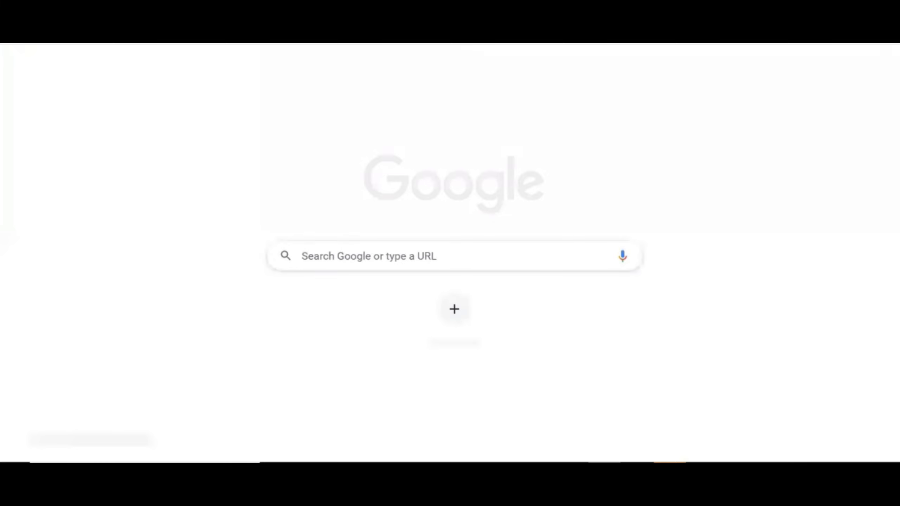
type("key")
key("BackSpace")
key("BackSpace")
key("BackSpace")
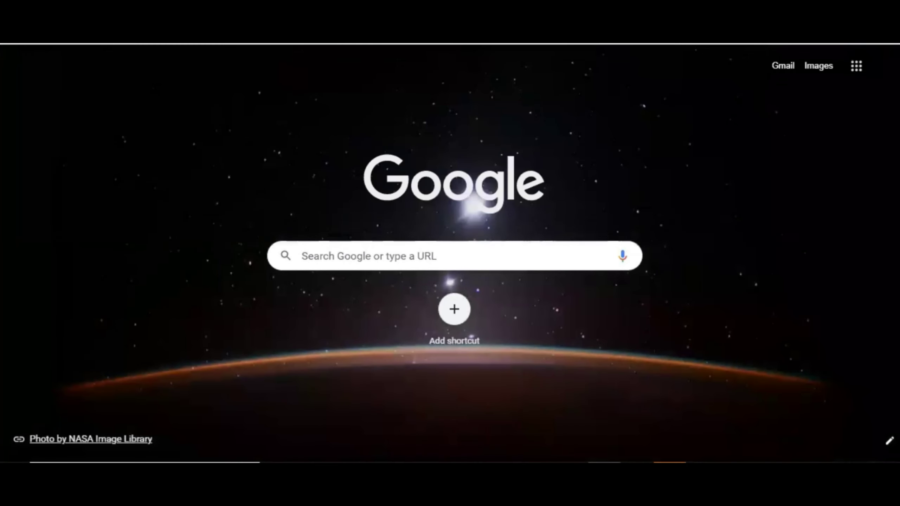
- Search Google for "youtube tag generator" and open TunePocket's YouTube Tags Generator without its promotional pop-up
type("youtube tags")
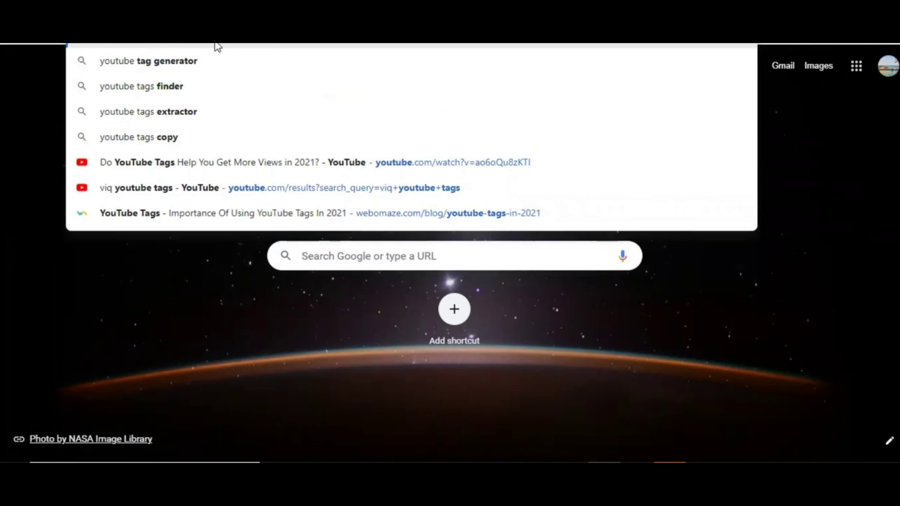
left_click(206, 71)
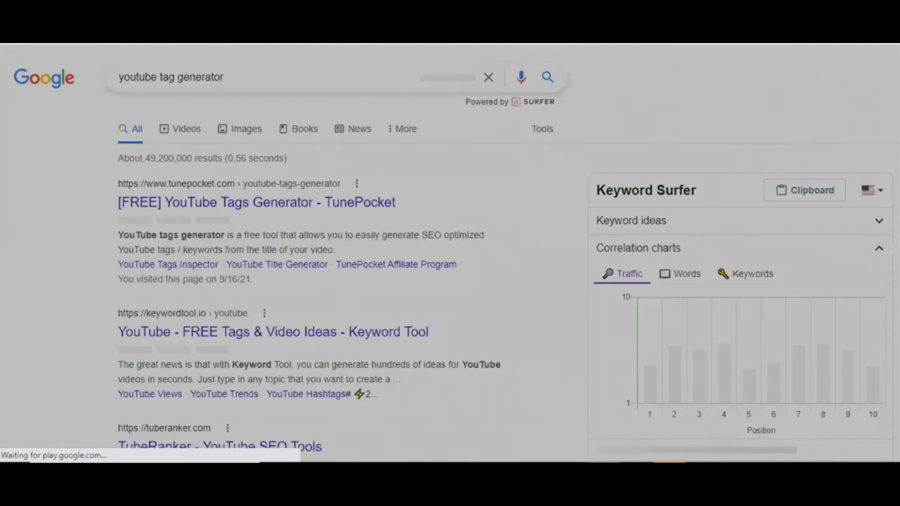
scroll(450, 259, "down", 2)
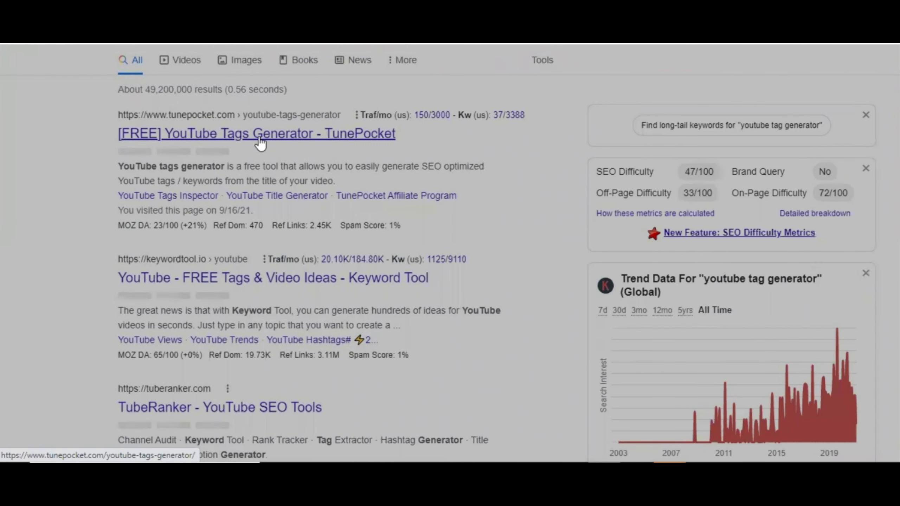
left_click(185, 136)
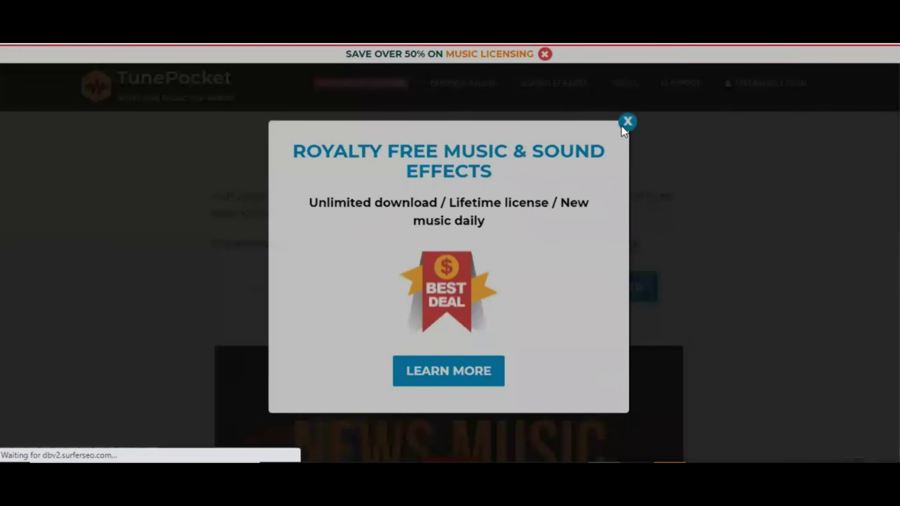
left_click(627, 122)
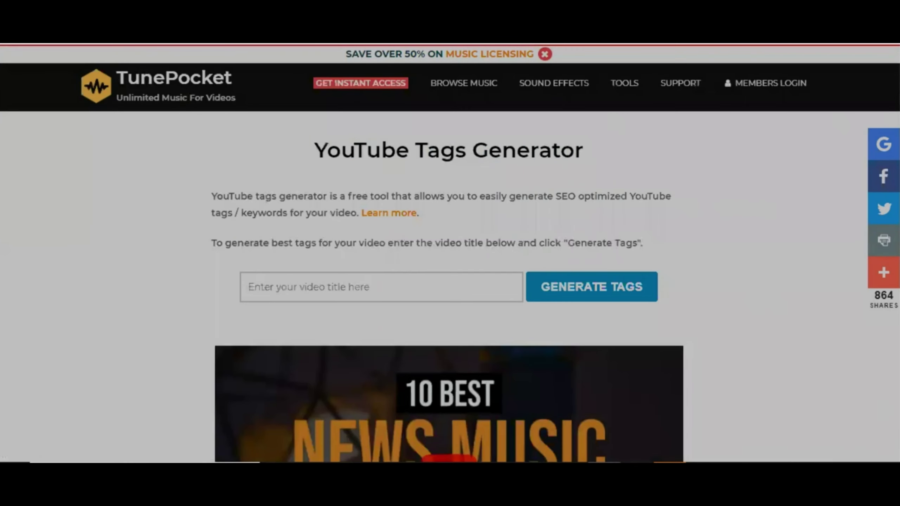
scroll(723, 167, "down", 3)
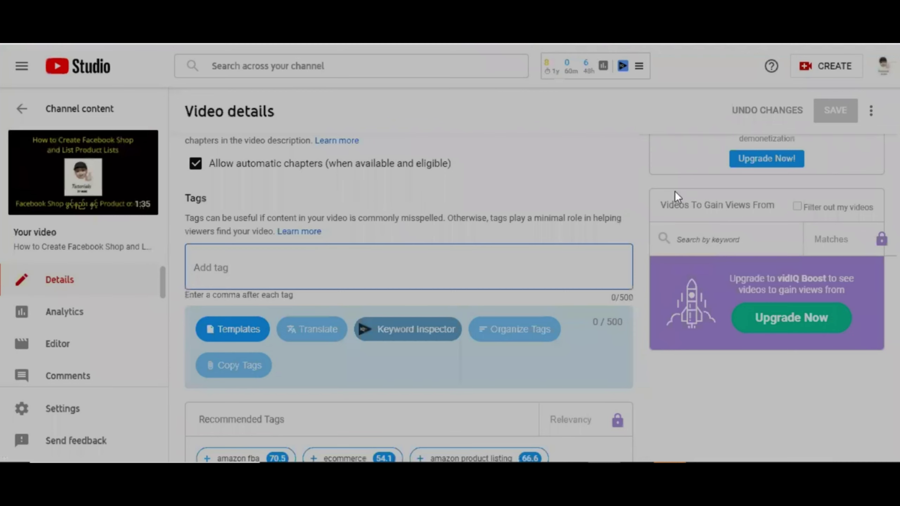
- Copy only the English part of the video's title, "How to Create Facebook Shop and List Product Lists", in YouTube Studio
scroll(408, 298, "up", 15)
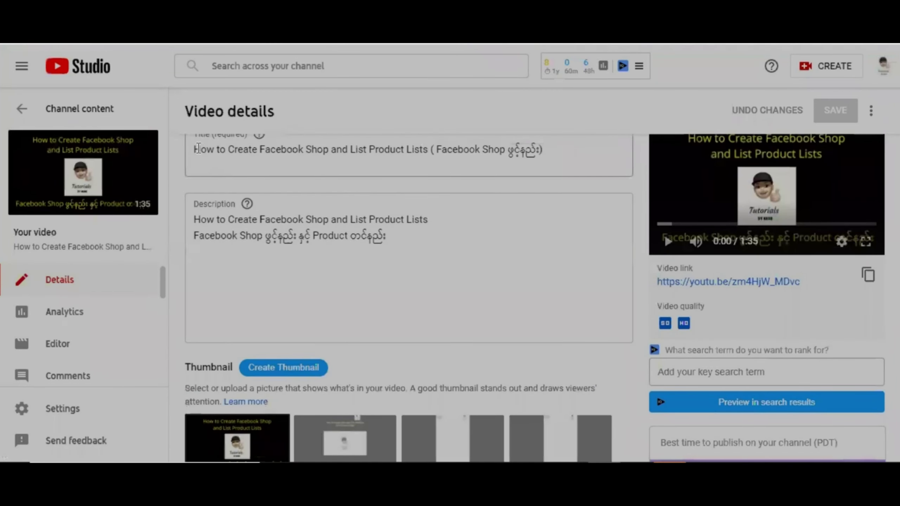
left_click(198, 149)
key("ctrl+a")
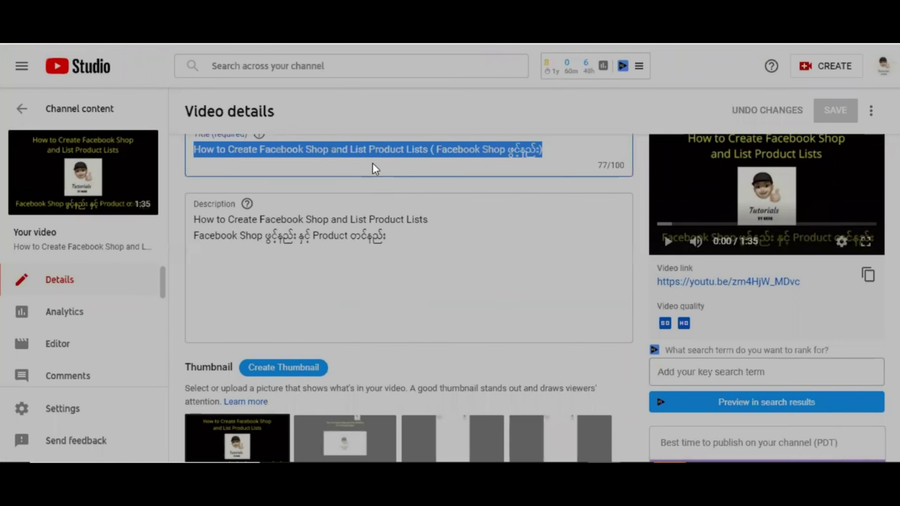
left_click(425, 148)
left_click_drag(432, 148, 344, 145)
left_click(177, 167)
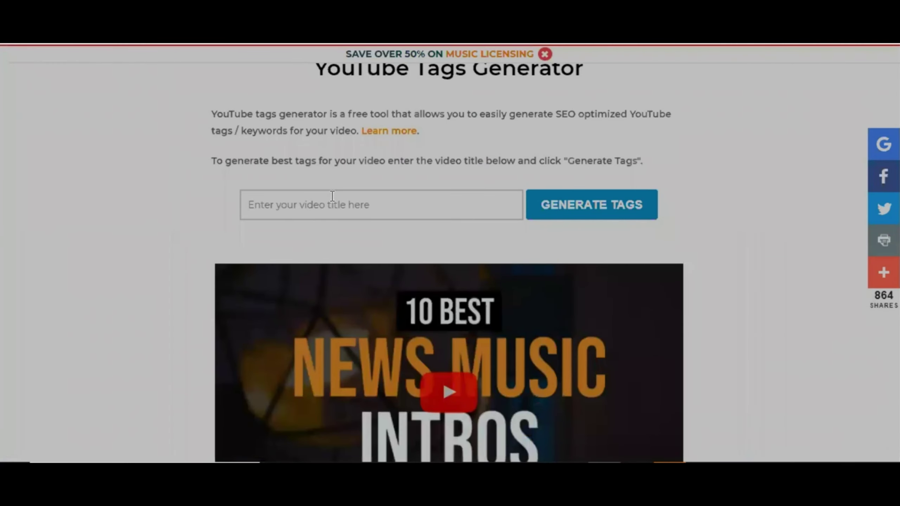
- Generate tags in TunePocket for "How to Create Facebook Shop and List Product Lists" and copy all suggested tags to the clipboard
type("How to Create Facebook Shop and List Product Lists")
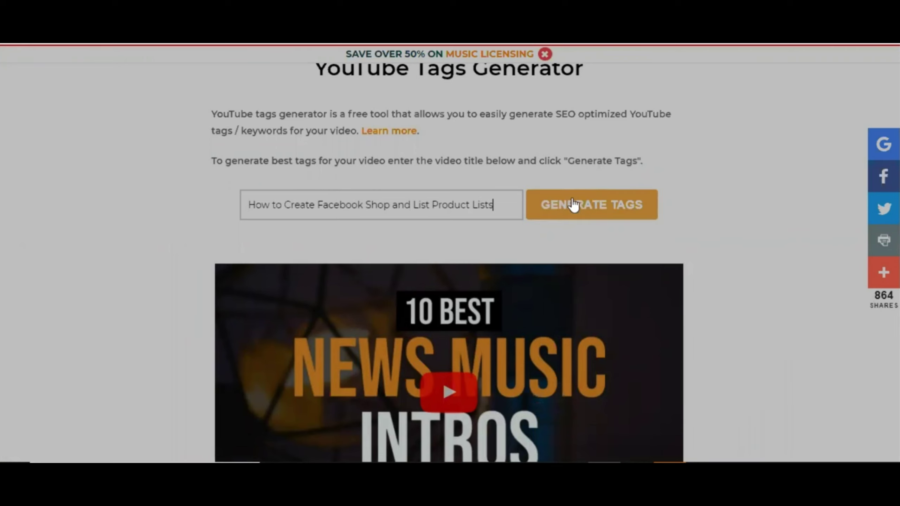
left_click(596, 207)
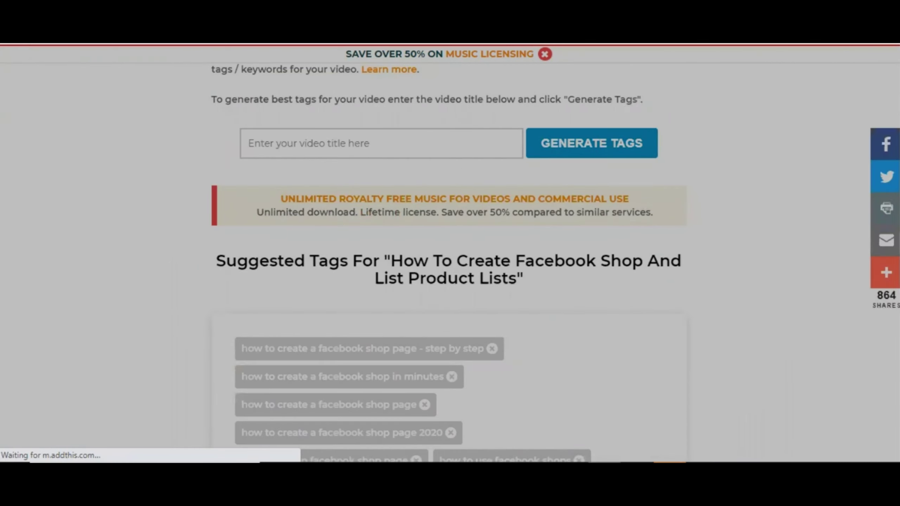
scroll(448, 262, "down", 8)
scroll(448, 262, "up", 3)
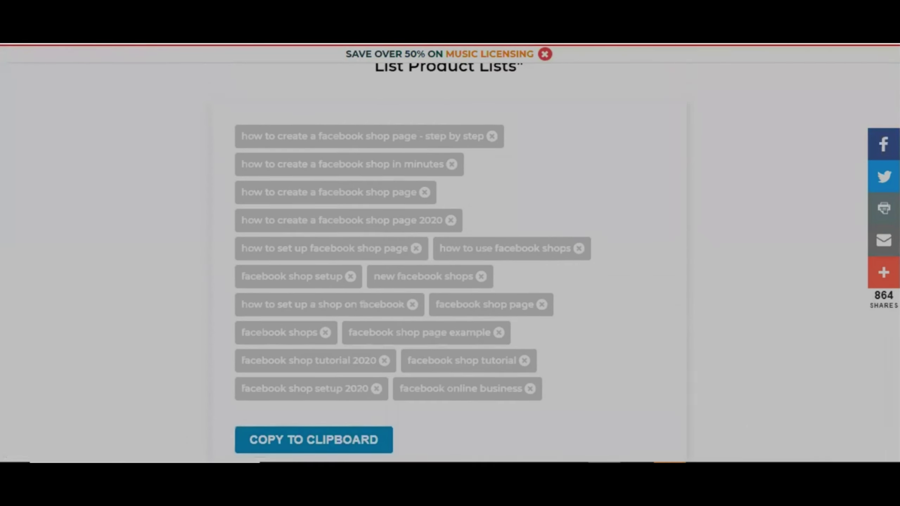
scroll(448, 262, "up", 3)
scroll(448, 262, "down", 1)
scroll(448, 262, "down", 2)
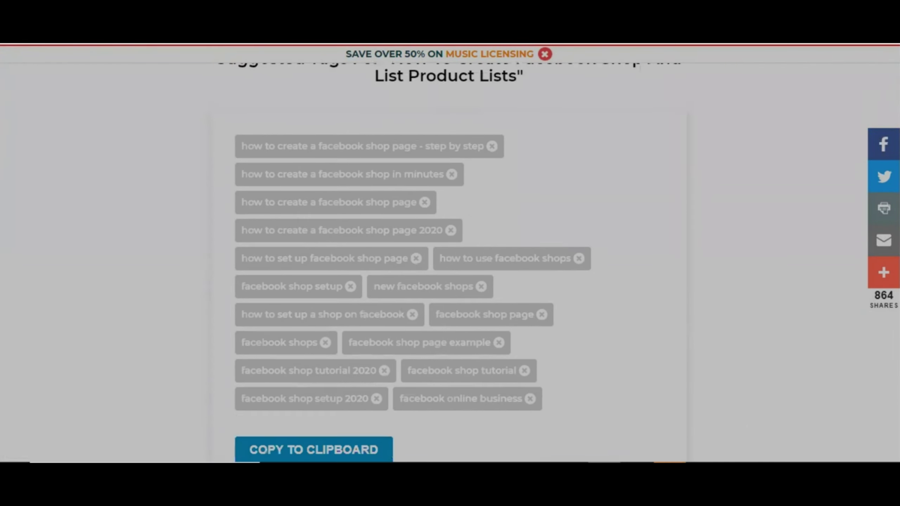
scroll(449, 263, "down", 1)
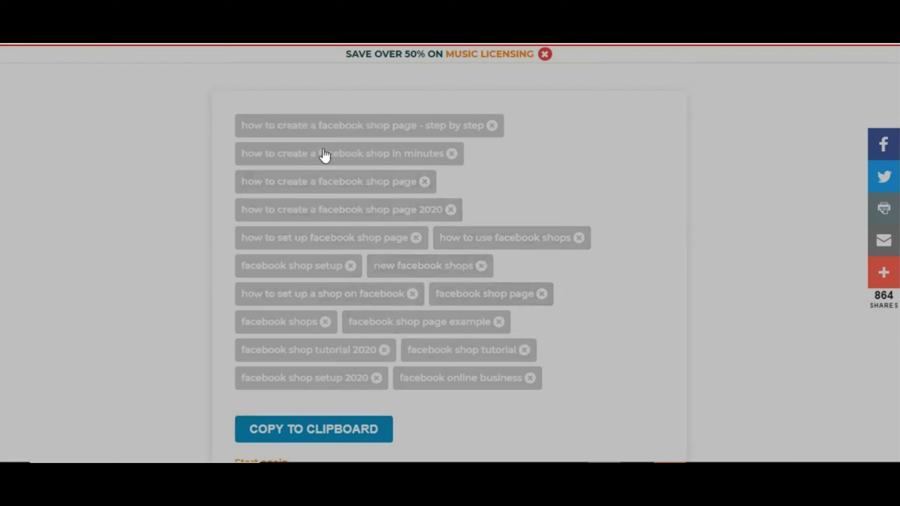
left_click(326, 432)
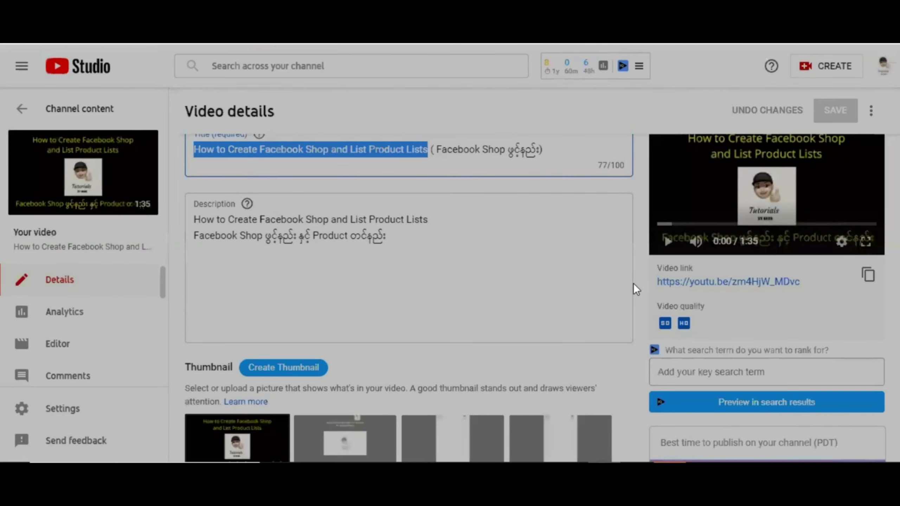
- Paste the copied tag list into the video's Tags field in YouTube Studio
left_click_drag(633, 283, 702, 248)
scroll(702, 248, "down", 15)
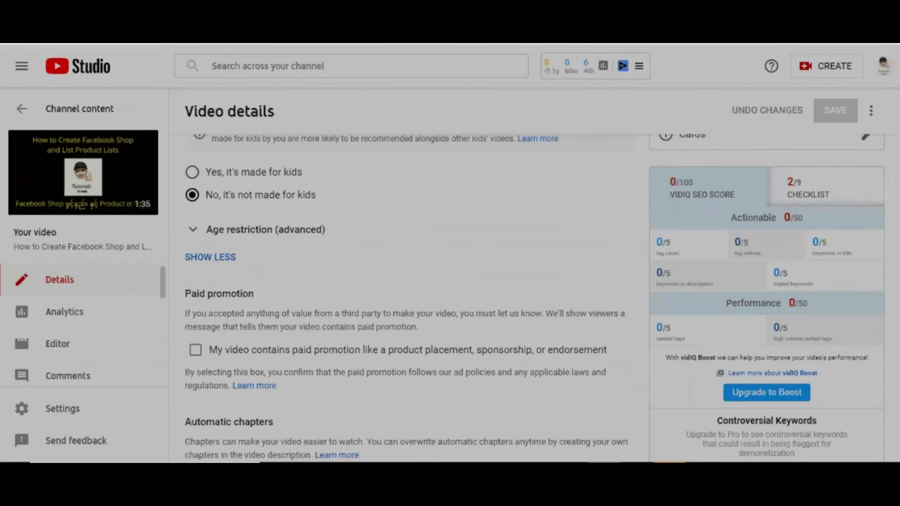
scroll(721, 315, "down", 2)
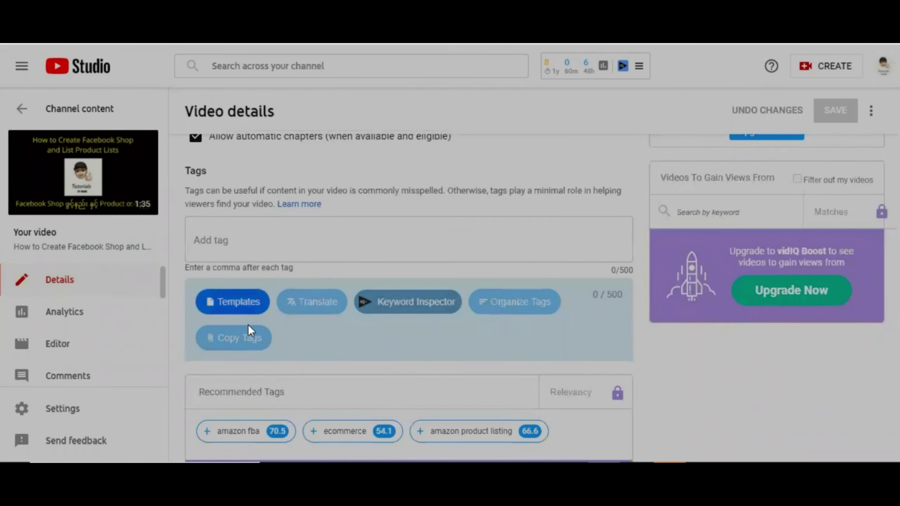
left_click(236, 232)
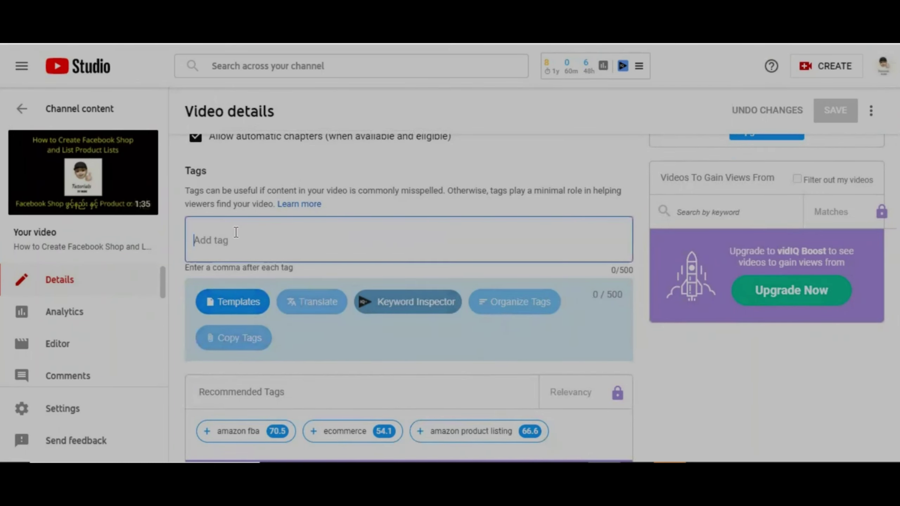
key("ctrl+v")
- Check the pasted tags, clear the accidental text selection and save the video's changes
left_click_drag(880, 242, 215, 293)
scroll(409, 297, "down", 6)
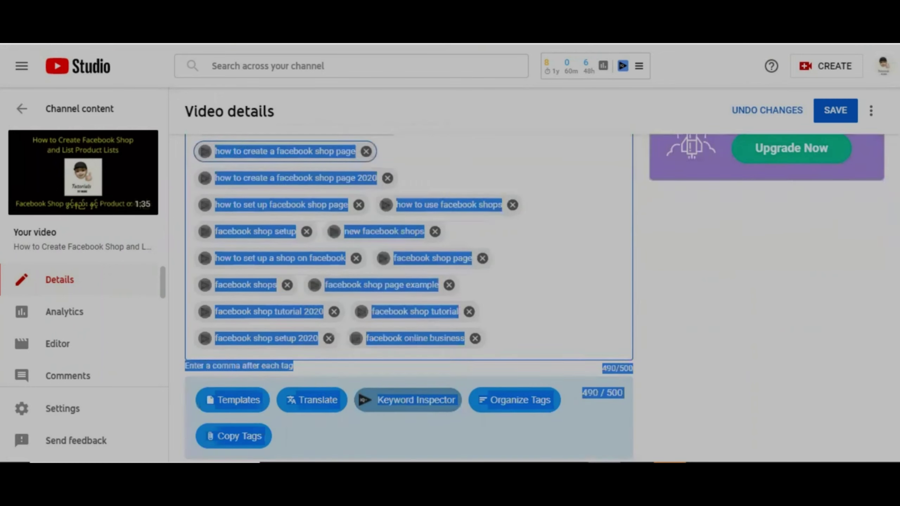
scroll(409, 297, "down", 9)
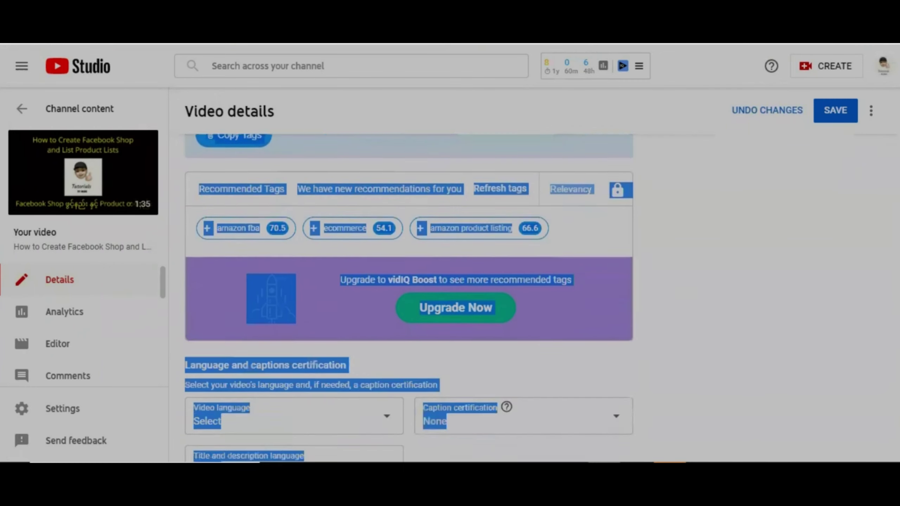
scroll(409, 298, "up", 6)
scroll(409, 298, "down", 7)
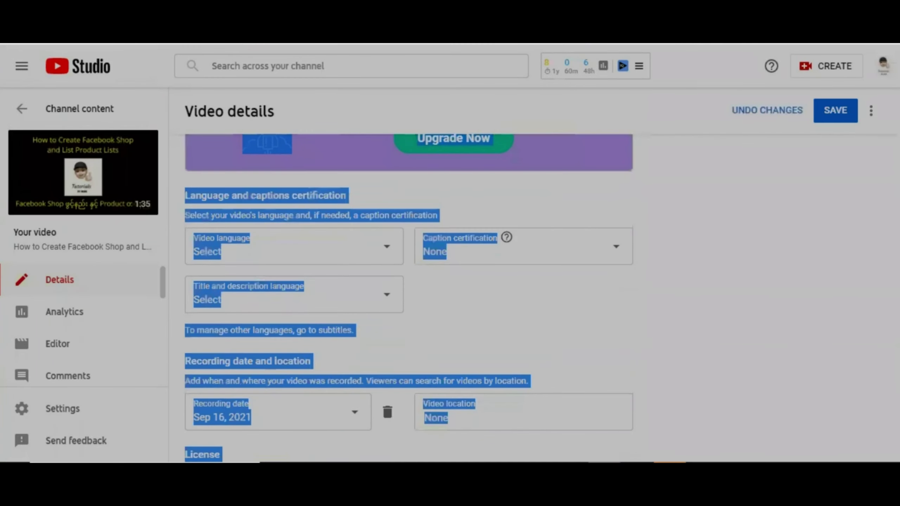
left_click(849, 244)
left_click(838, 110)
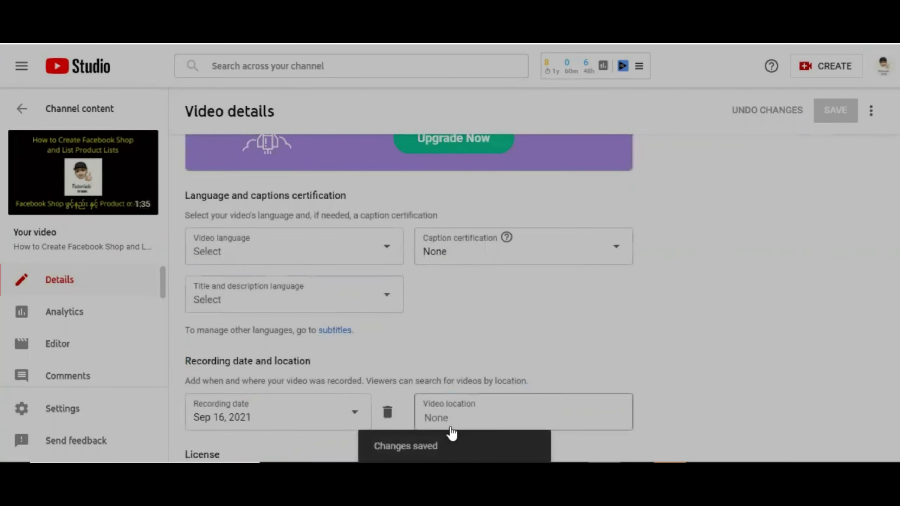
- Review the saved video's details and its vidIQ SEO score
scroll(408, 298, "up", 15)
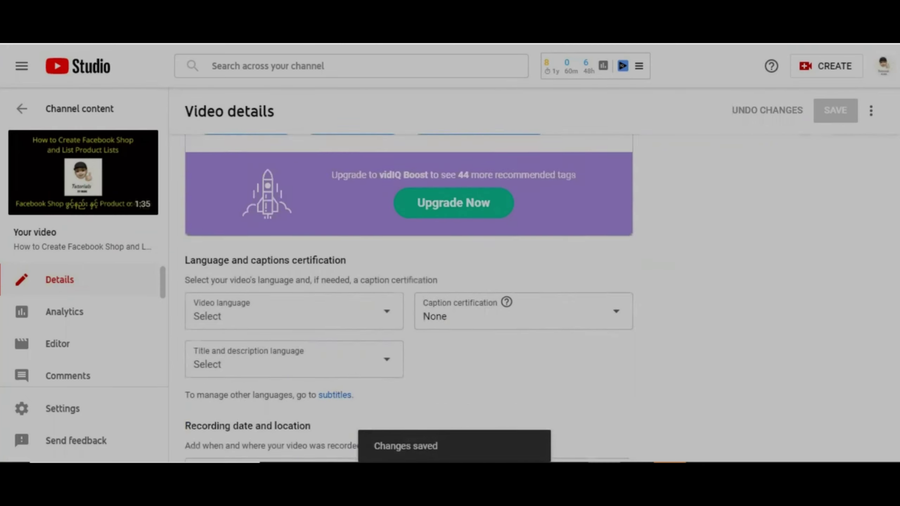
scroll(408, 298, "up", 15)
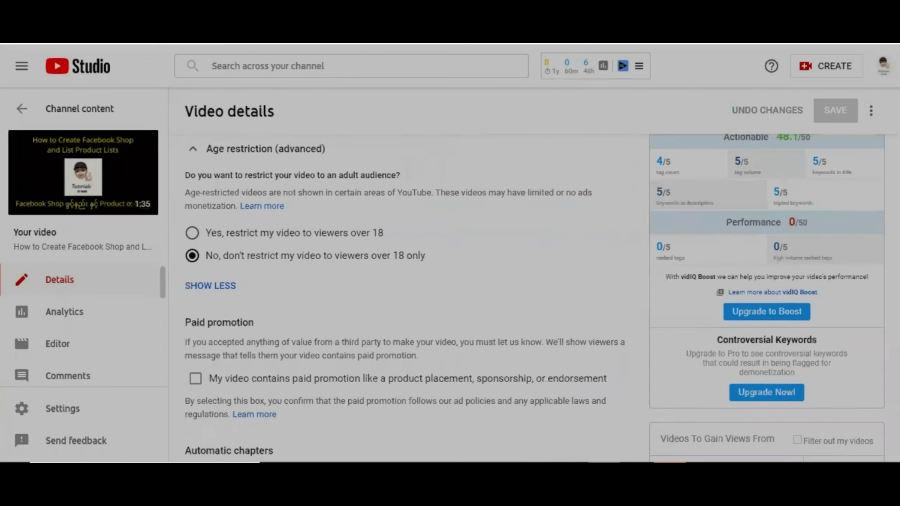
scroll(409, 298, "up", 1)
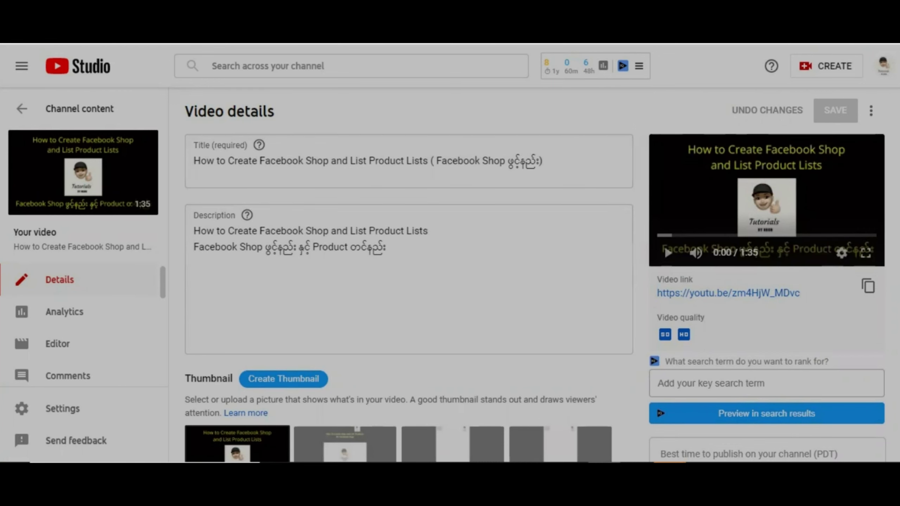
scroll(844, 253, "down", 10)
scroll(534, 298, "down", 12)
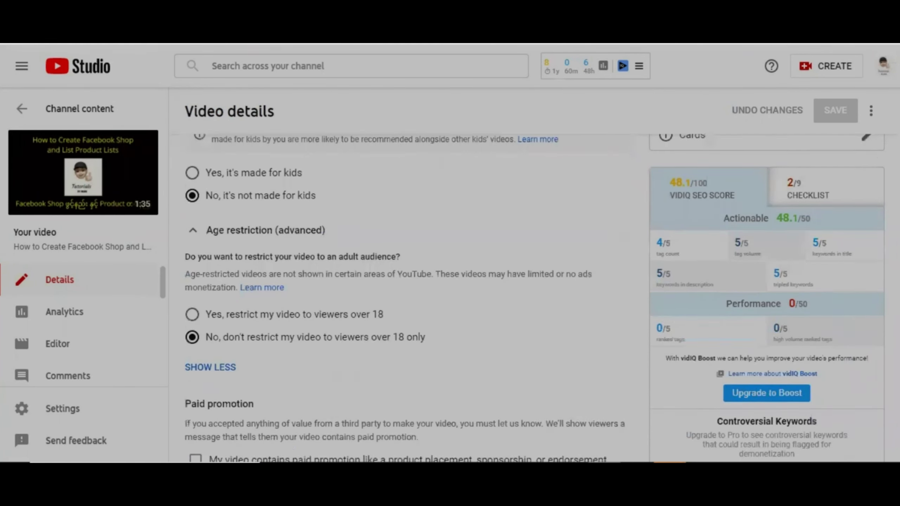
scroll(814, 292, "down", 5)
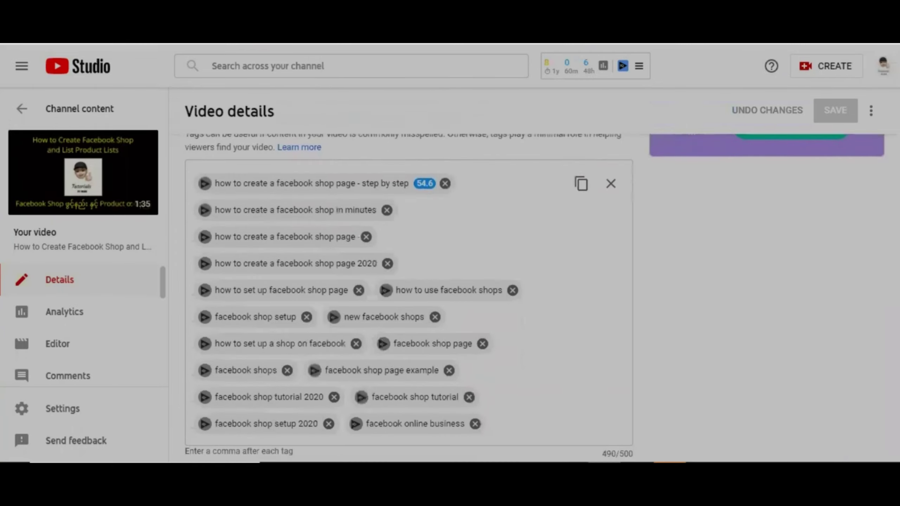
scroll(814, 292, "up", 2)
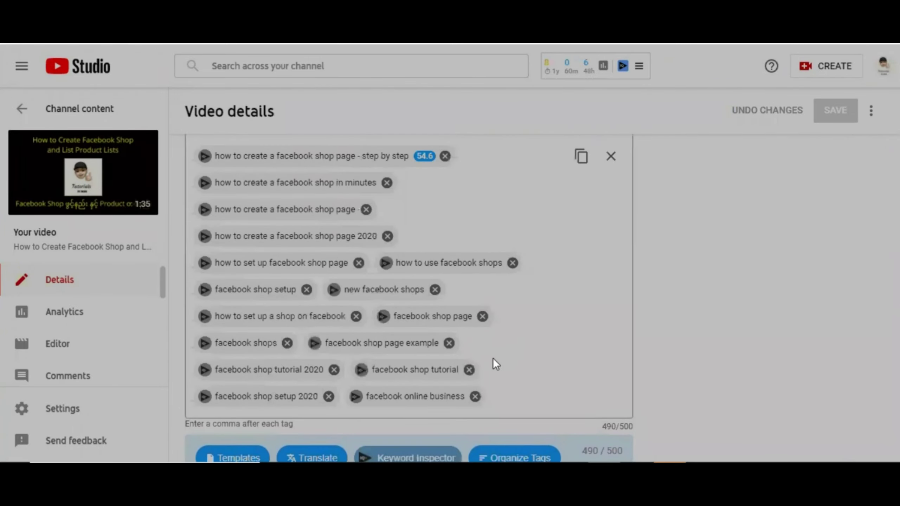
left_click(521, 386)
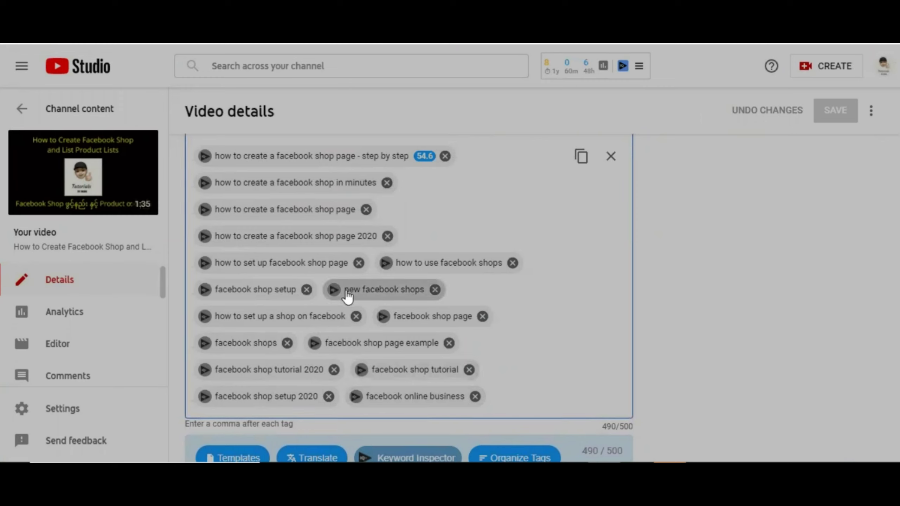
type("neighborhoo")
key("BackSpace")
key("BackSpace")
key("BackSpace")
key("BackSpace")
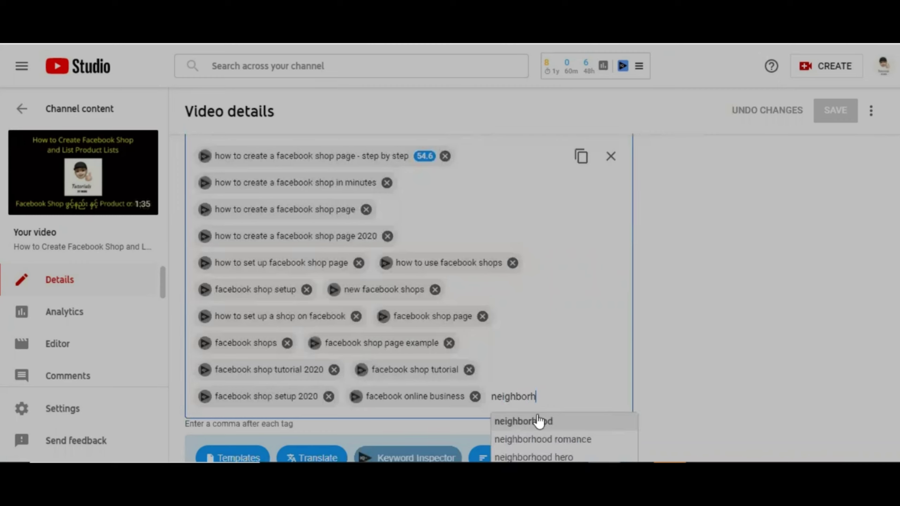
key("BackSpace")
key("BackSpace")
key("BackSpace")
key("BackSpace")
key("BackSpace")
key("BackSpace")
key("BackSpace")
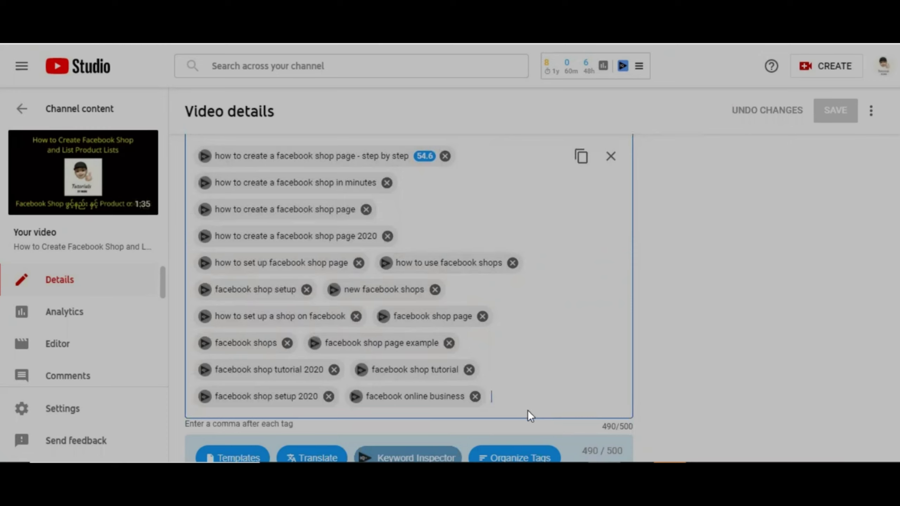
type("neon")
key("BackSpace")
key("BackSpace")
key("BackSpace")
key("BackSpace")
type("tutorials")
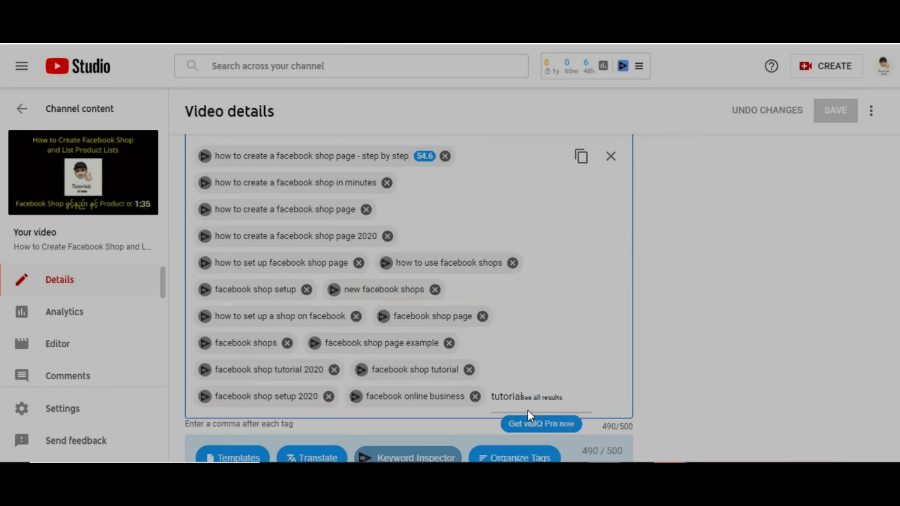
key("BackSpace")
key("BackSpace")
key("BackSpace")
key("BackSpace")
key("BackSpace")
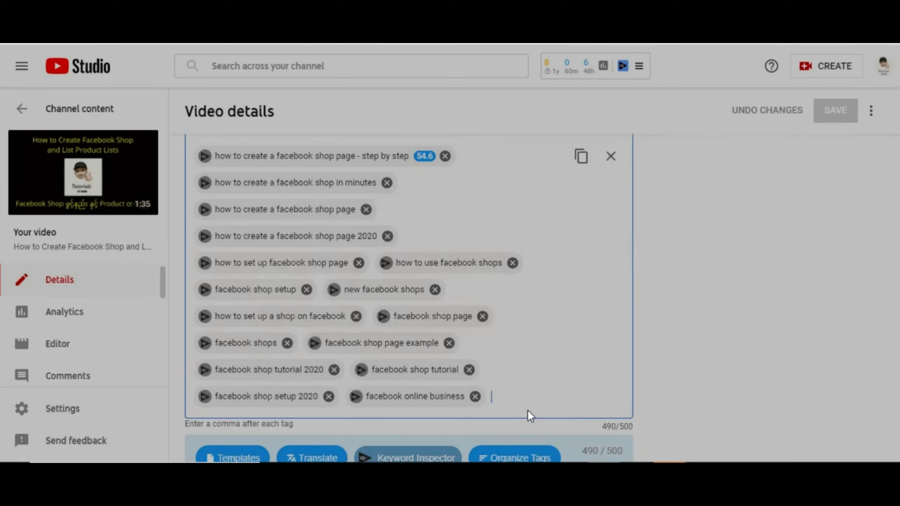
- Add the custom tag "tutorialsbyneon" to the end of the video's tag list
type("tut")
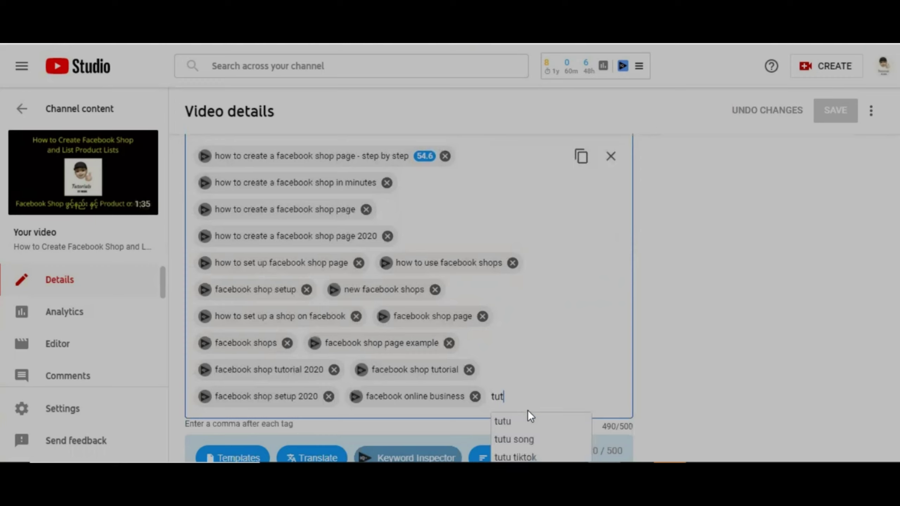
type("orials")
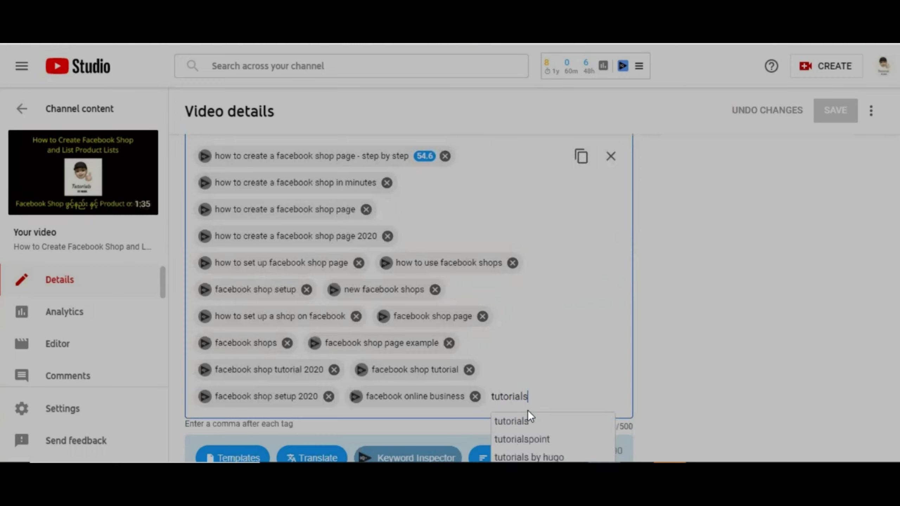
type("bymeon")
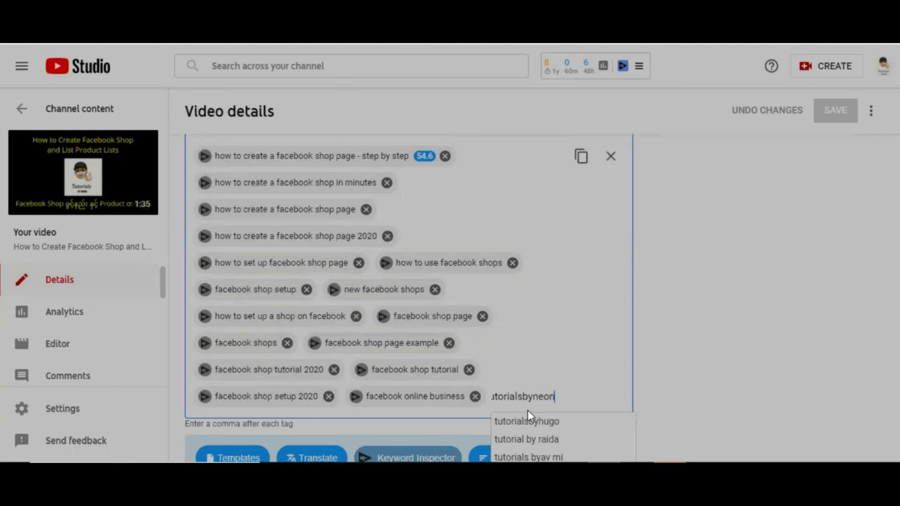
key("Return")
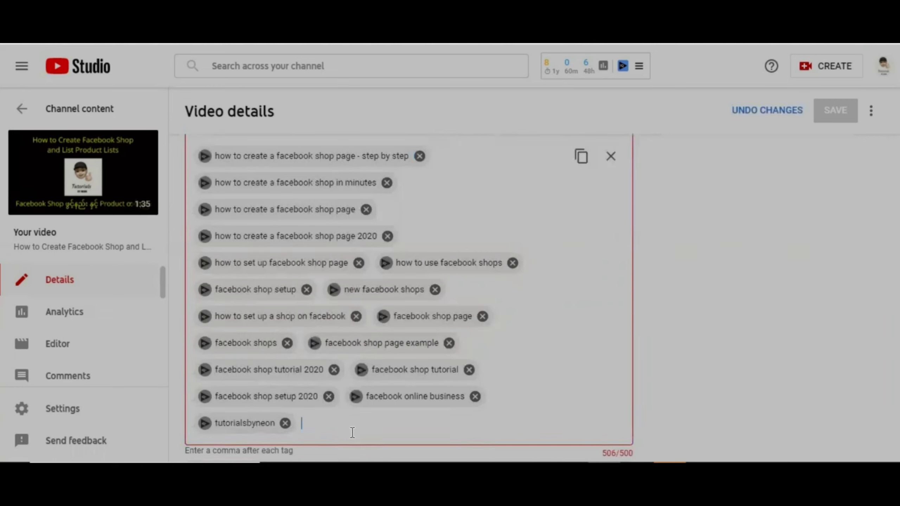
type("neon")
key("BackSpace")
key("BackSpace")
key("BackSpace")
key("BackSpace")
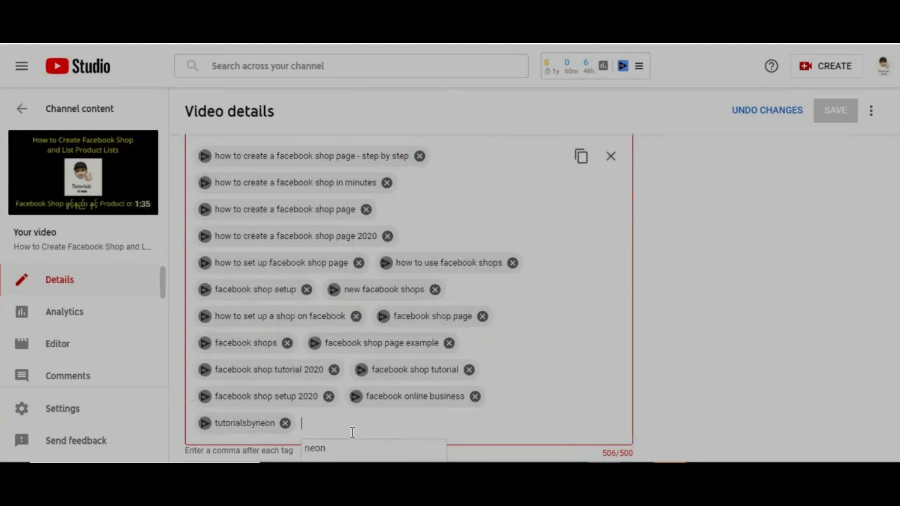
- Add the tags "facebookmarketing", "digitalmarketing" and "ecommercestore" to the video's tag list
type("fac")
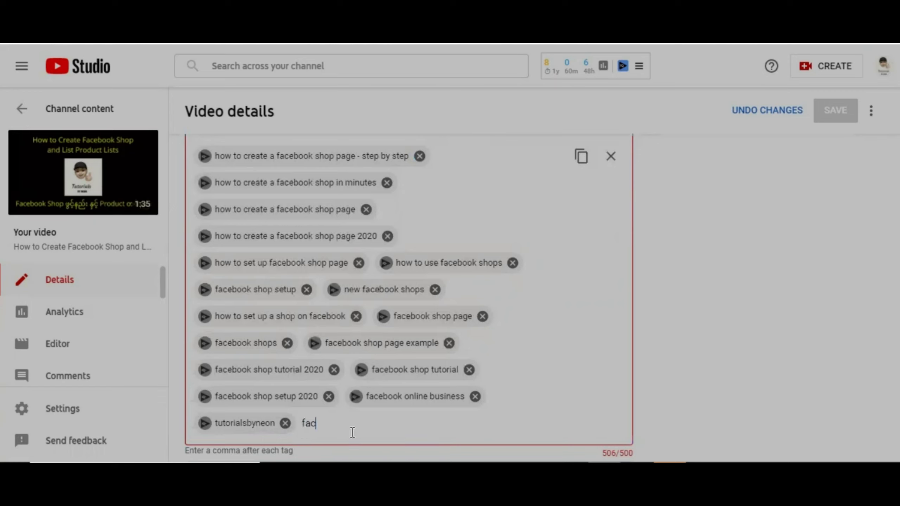
type("ebookmarketing")
key("Return")
type("digitalmarketing")
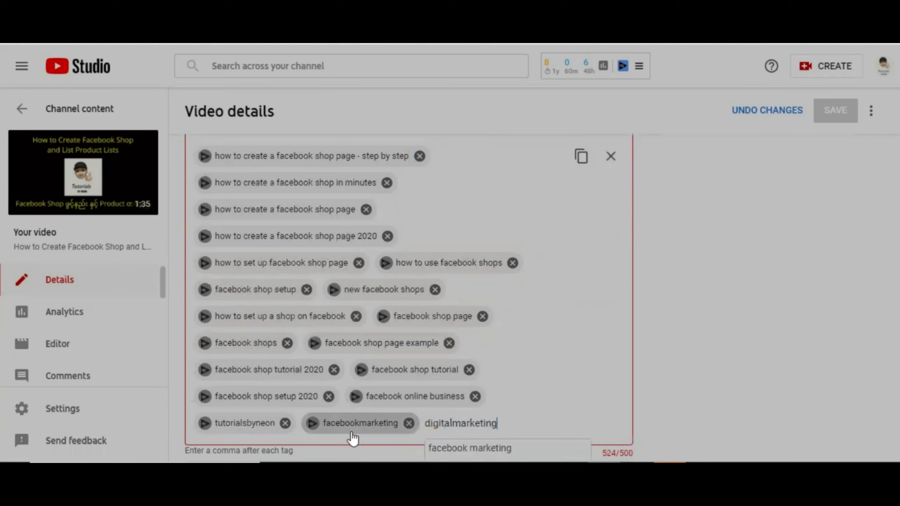
key("Return")
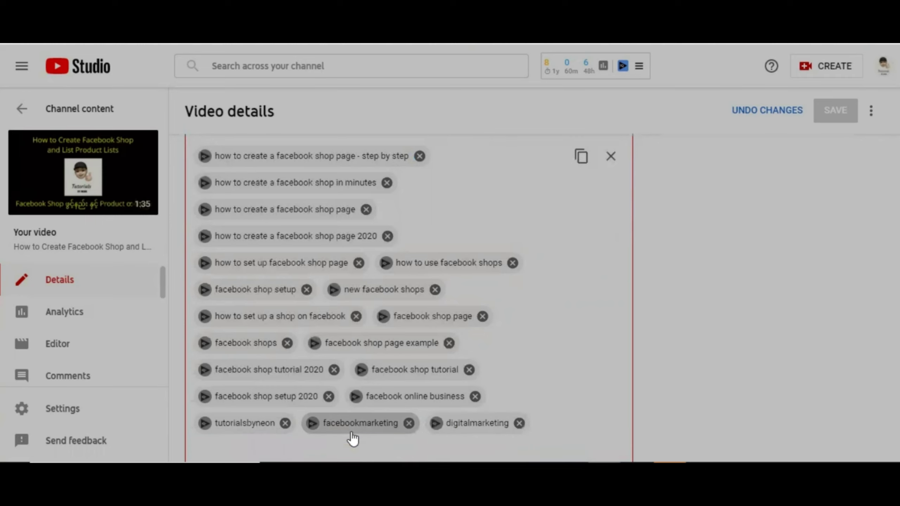
type("ecommercestore")
key("Return")
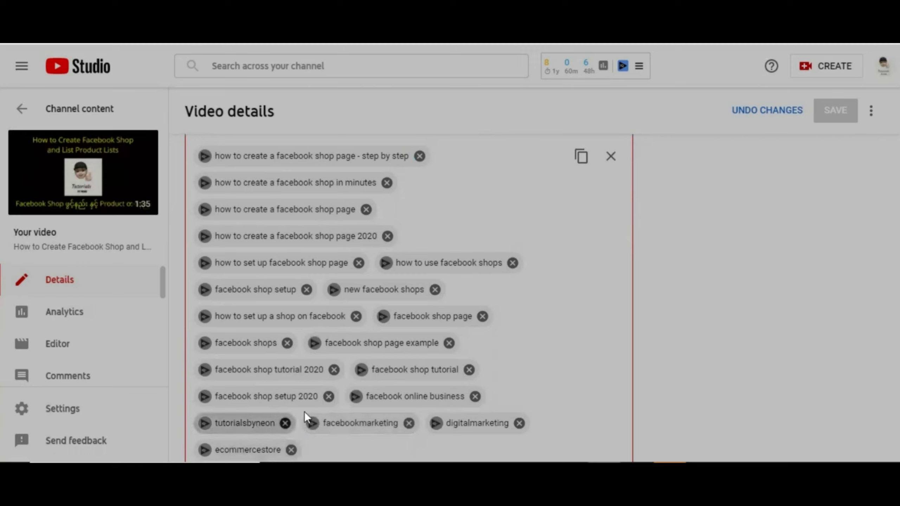
- Examine the extended tag list and its character counter against the 500-character limit
left_click_drag(260, 182, 346, 298)
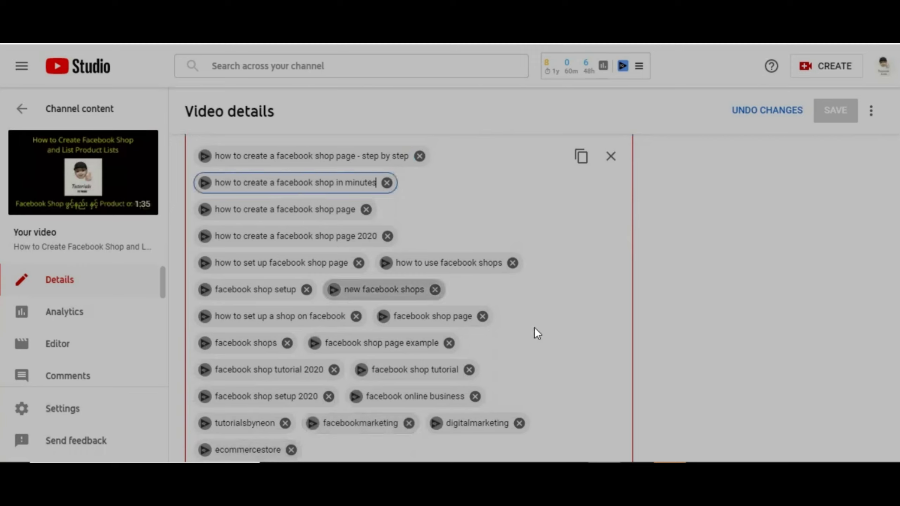
left_click(488, 184)
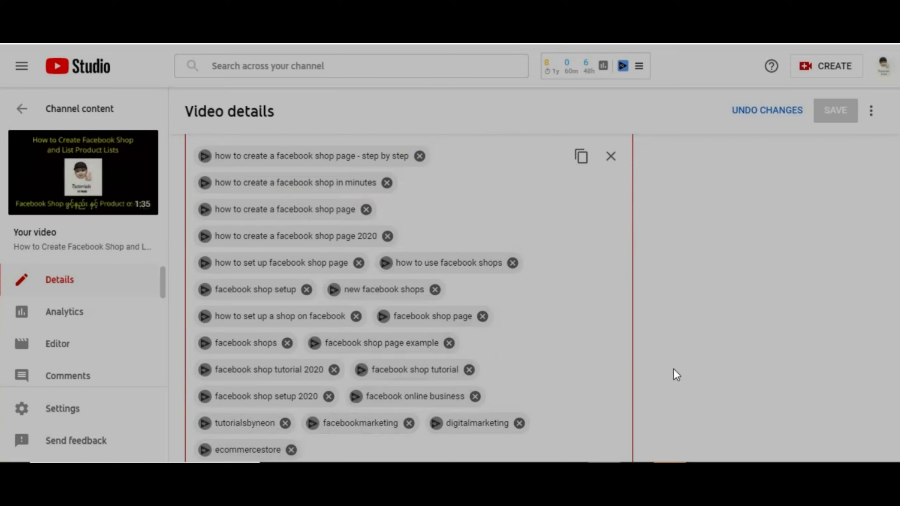
scroll(408, 298, "down", 9)
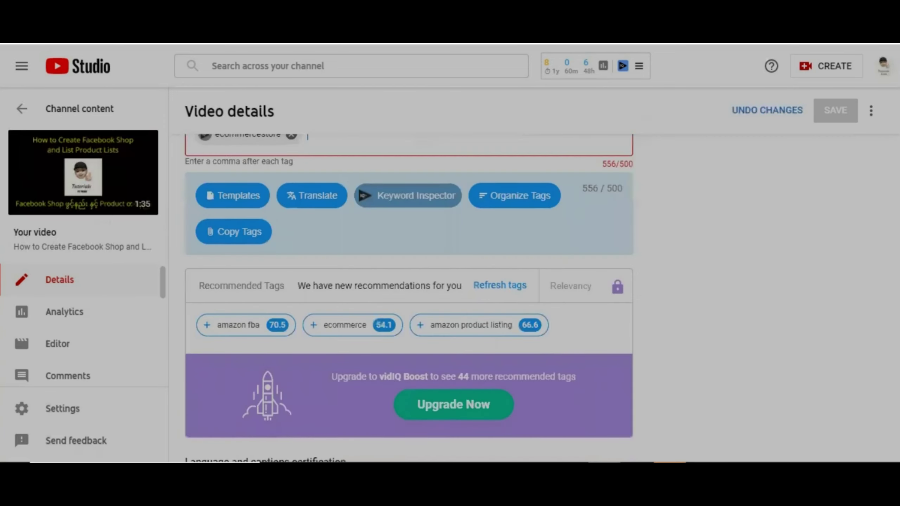
scroll(408, 297, "up", 1)
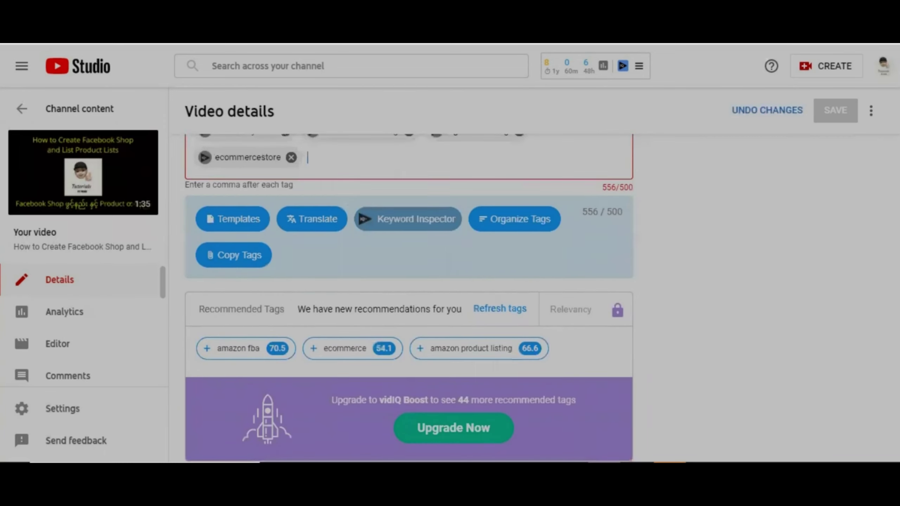
scroll(409, 298, "up", 3)
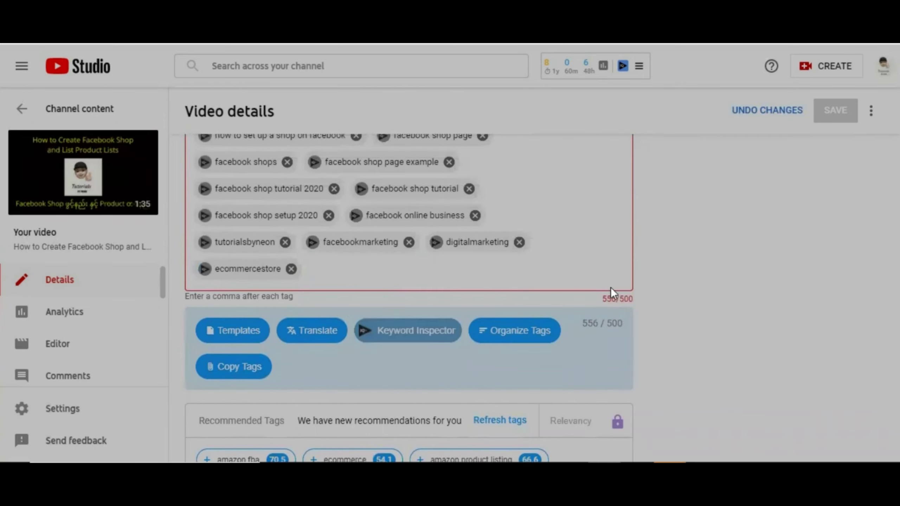
left_click_drag(600, 299, 635, 298)
left_click(482, 280)
- Remove the tags "digitalmarketing", "ecommercestore", "facebookmarketing" and "tutorialsbyneon" from the tag list
left_click(519, 243)
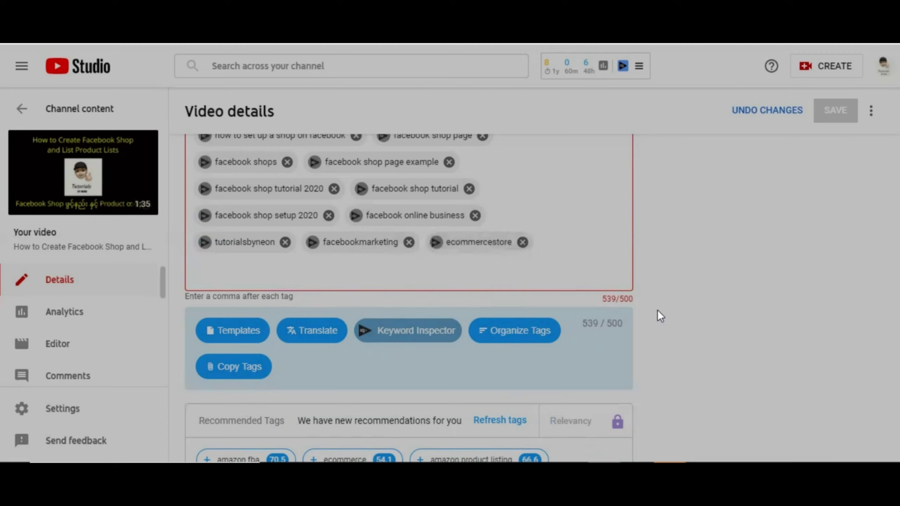
left_click(523, 243)
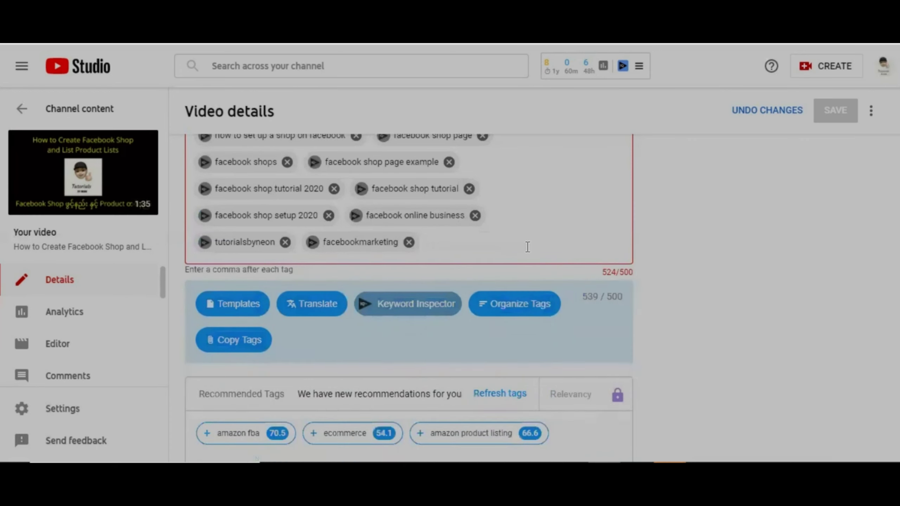
left_click(409, 242)
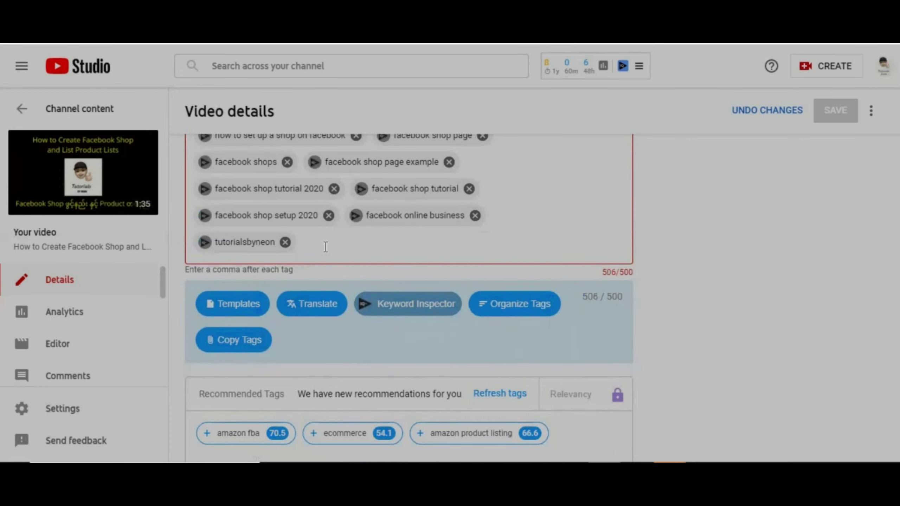
left_click(285, 242)
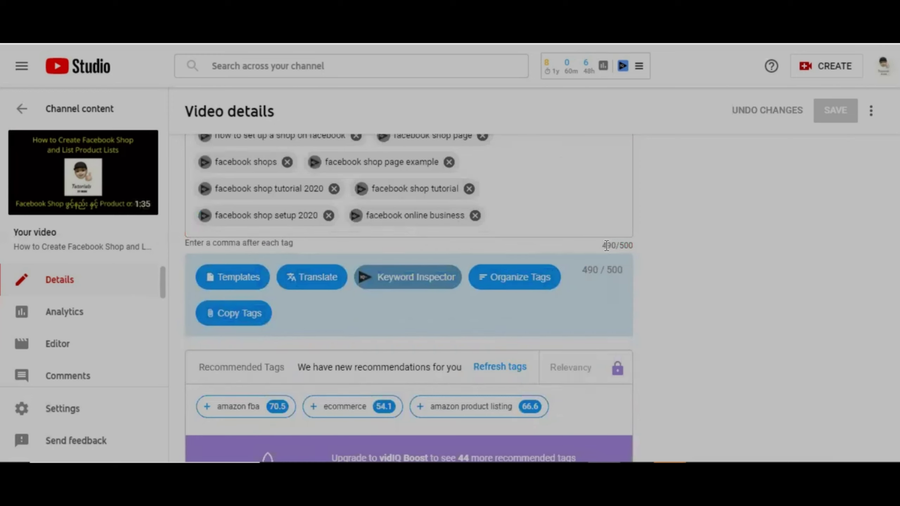
- Check the tag character counter and look over the remaining tags and the other video details
left_click_drag(606, 245, 656, 248)
left_click(656, 248)
scroll(408, 298, "up", 5)
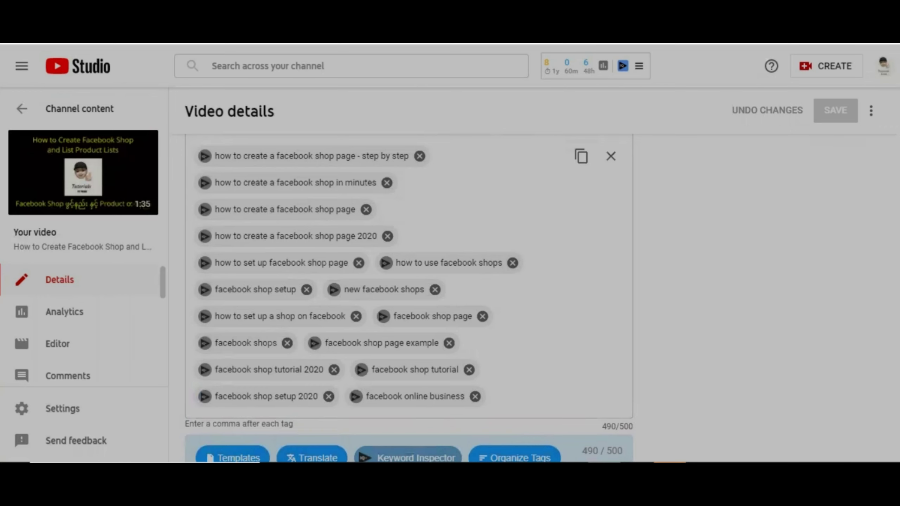
scroll(409, 298, "down", 8)
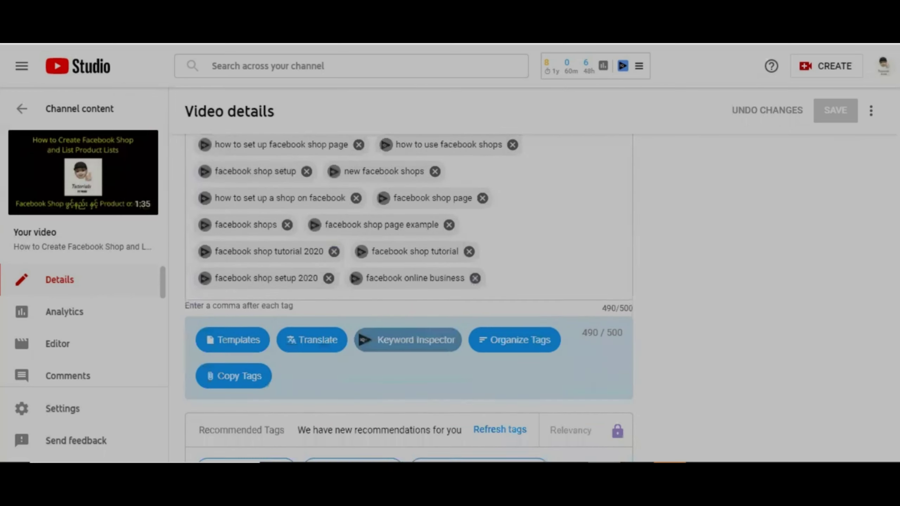
scroll(409, 298, "down", 2)
scroll(408, 298, "up", 10)
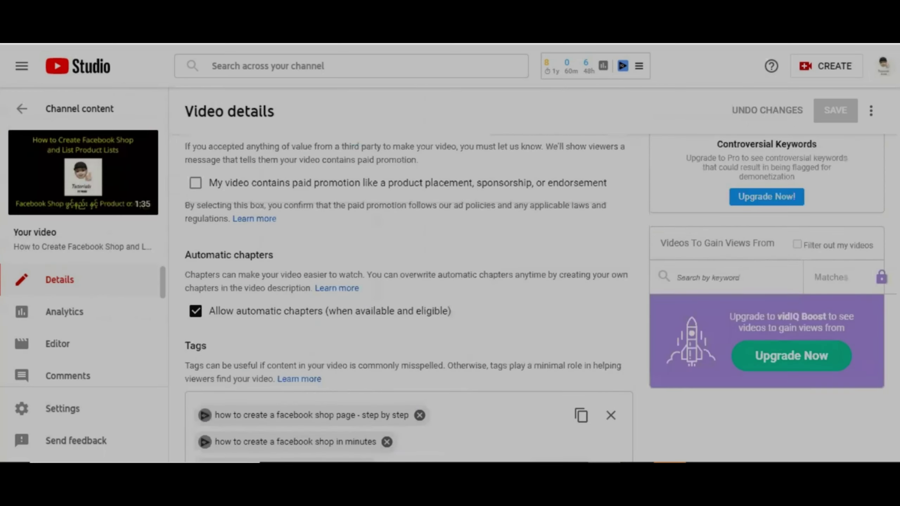
scroll(409, 298, "down", 20)
scroll(408, 298, "up", 3)
scroll(408, 297, "up", 4)
scroll(408, 297, "down", 10)
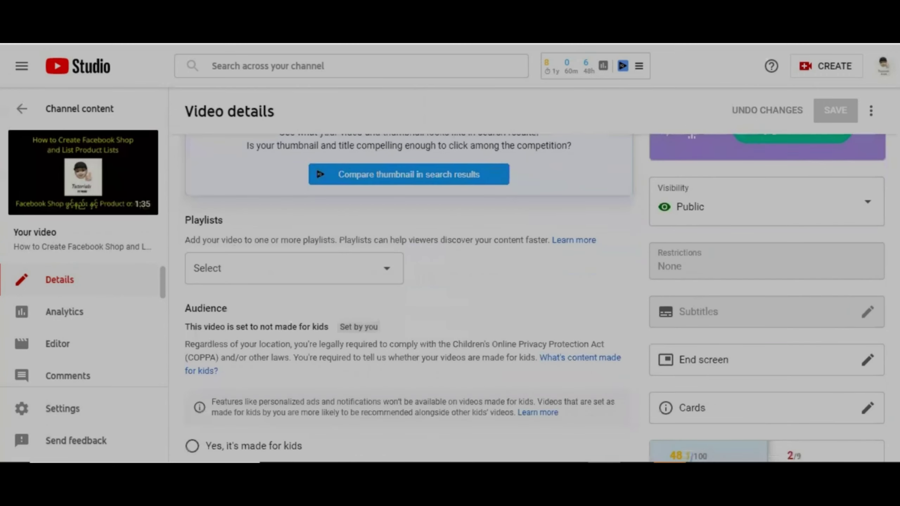
scroll(408, 298, "down", 5)
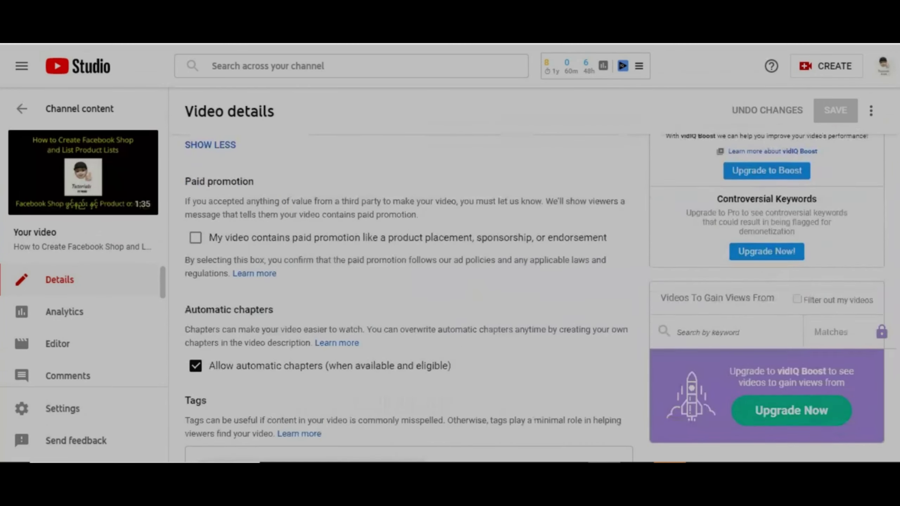